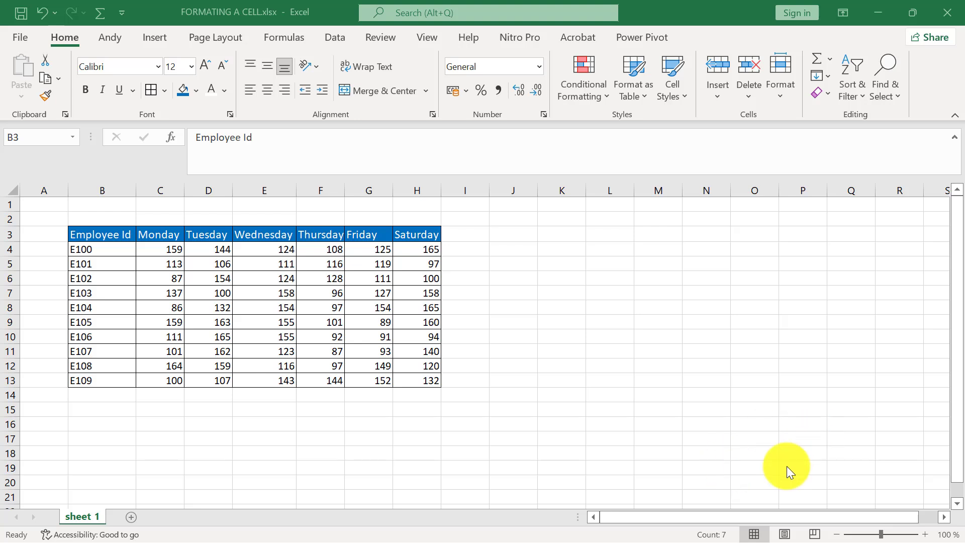
pyautogui.click(517, 234)
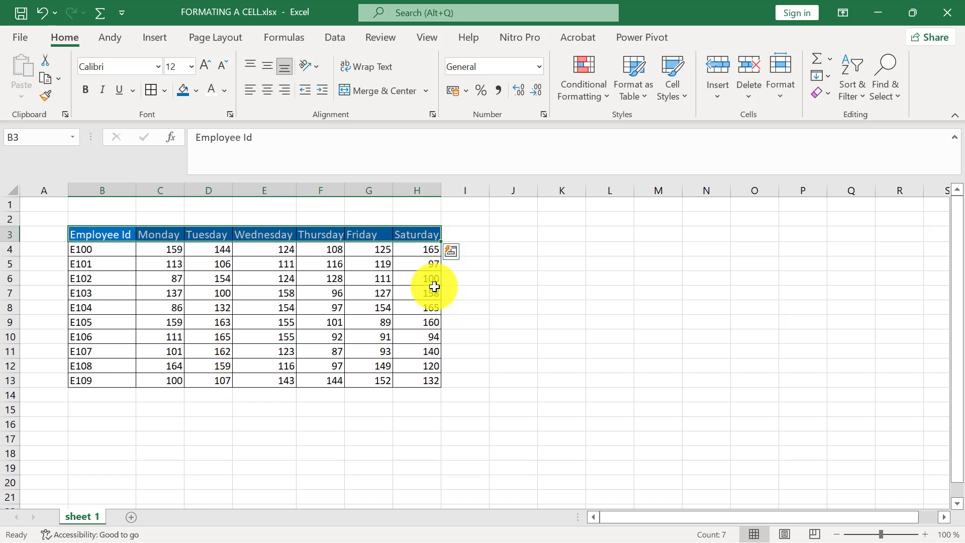
pyautogui.click(304, 291)
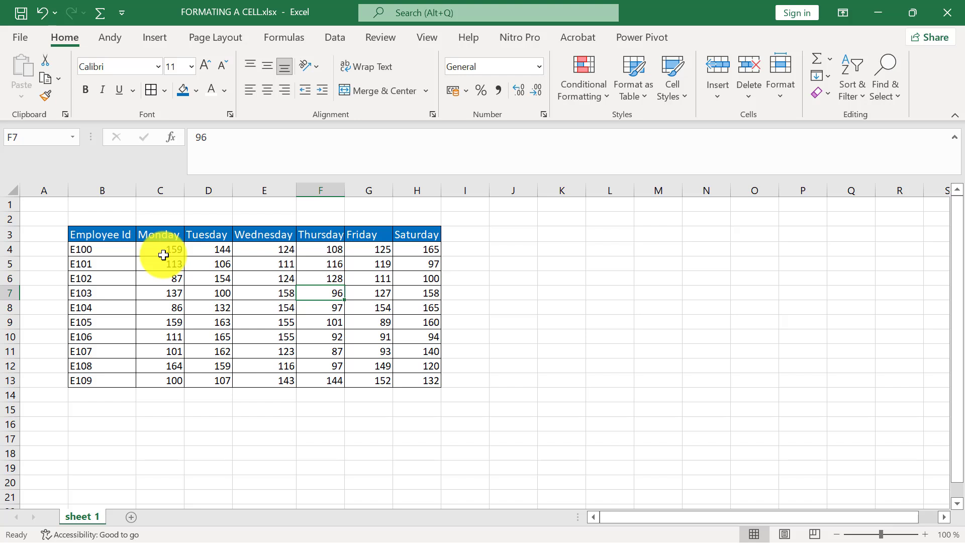
pyautogui.moveTo(105, 243); pyautogui.dragTo(352, 263)
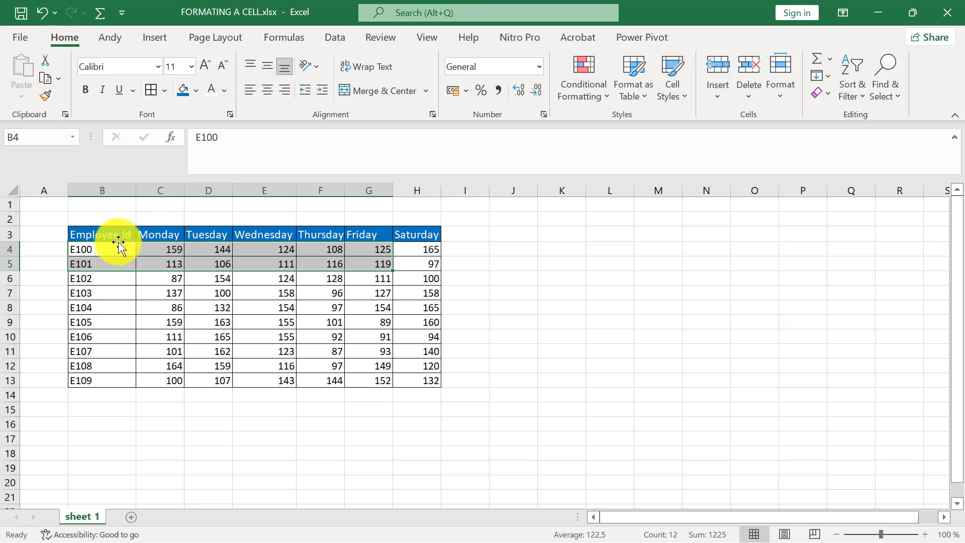
# Change the font of the header row B3:H3 to Times New Roman
pyautogui.moveTo(107, 234); pyautogui.dragTo(433, 240)
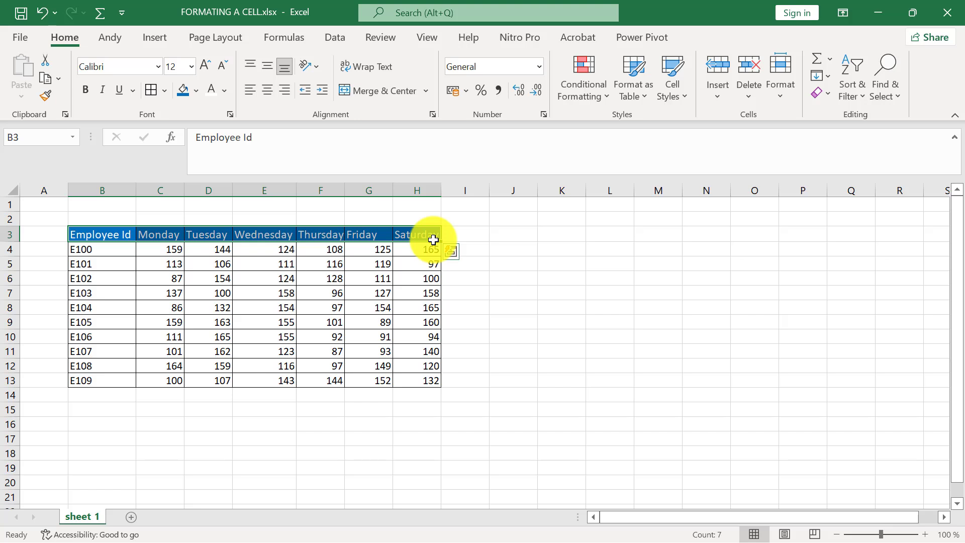
pyautogui.click(159, 67)
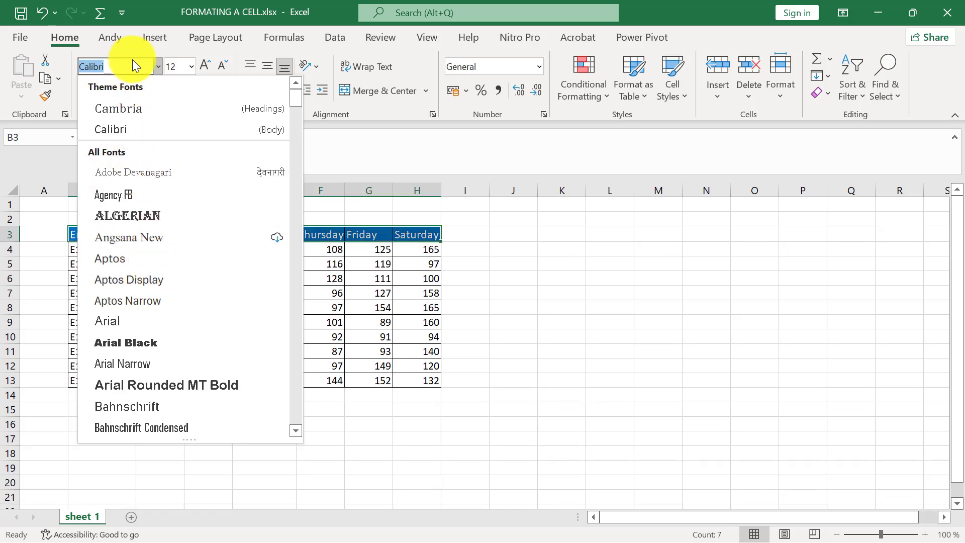
pyautogui.write('Times New Roman')
pyautogui.press('Return')
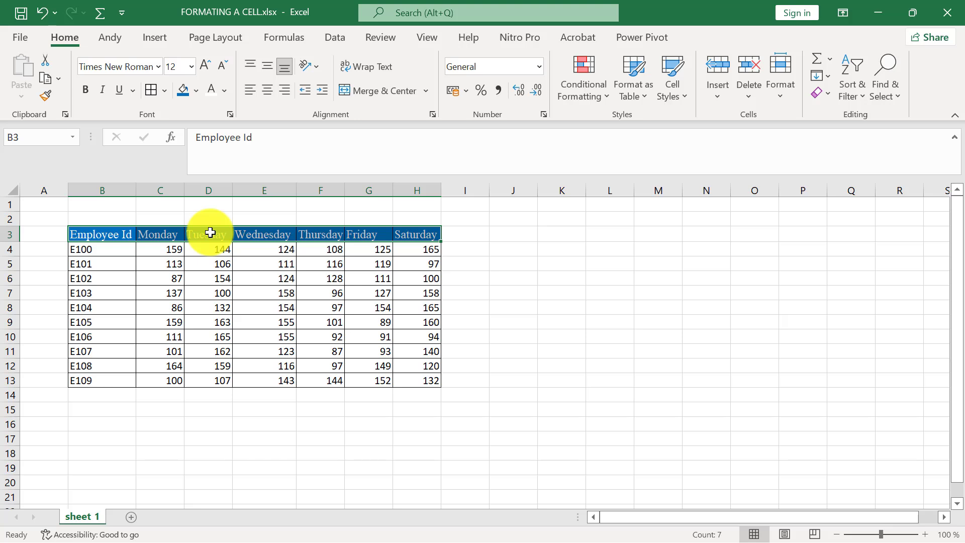
# Increase the header row's font size to 16, and reduce it one level to 14
pyautogui.click(204, 63)
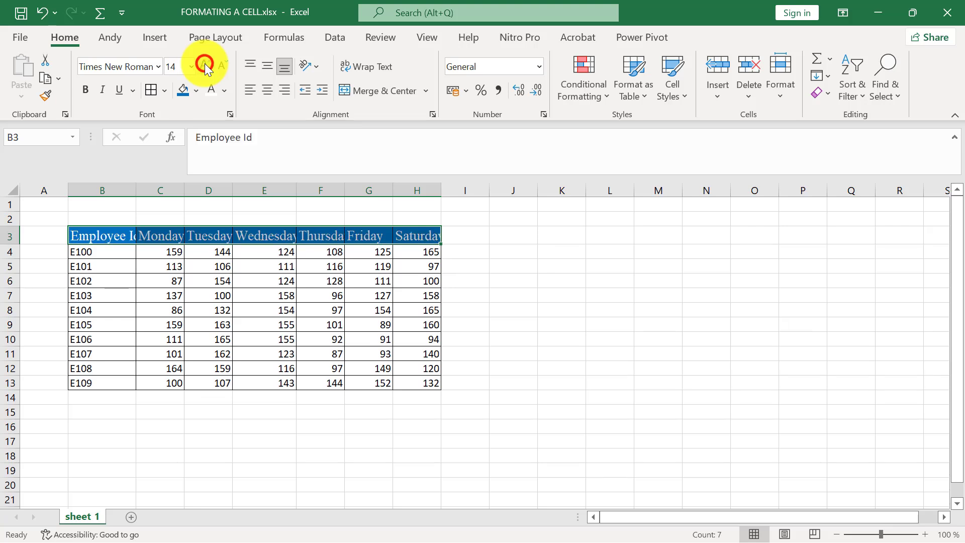
pyautogui.click(204, 63)
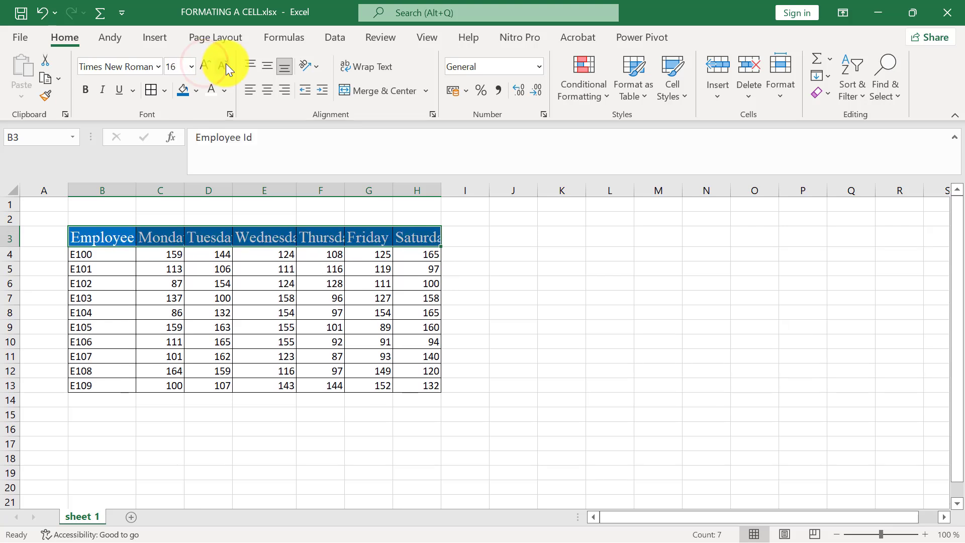
pyautogui.click(226, 63)
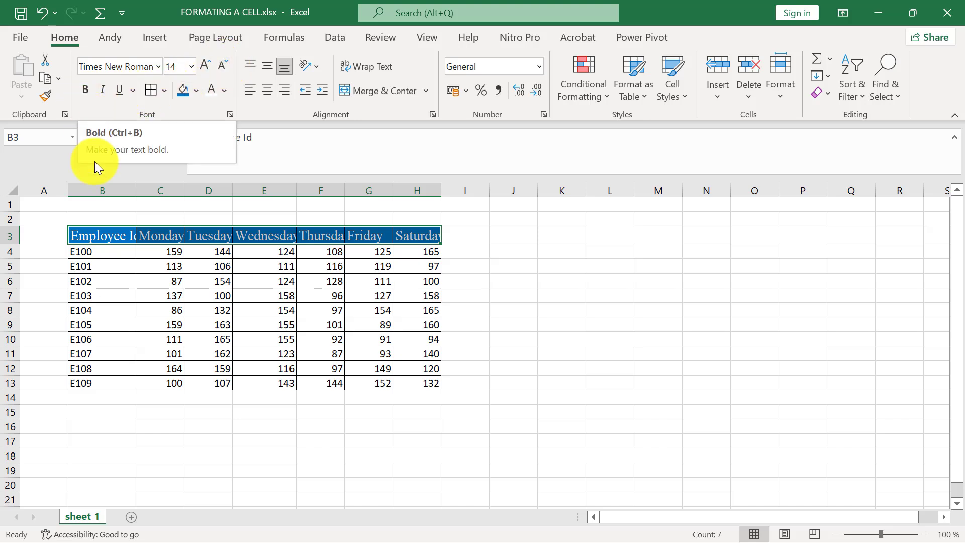
# Try bold formatting on the header row text and remove it again
pyautogui.click(84, 89)
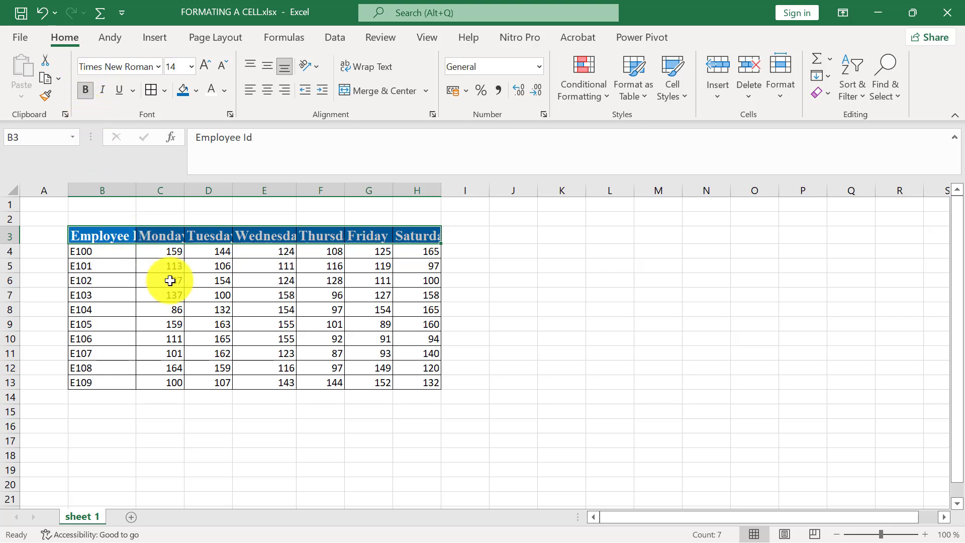
pyautogui.click(86, 89)
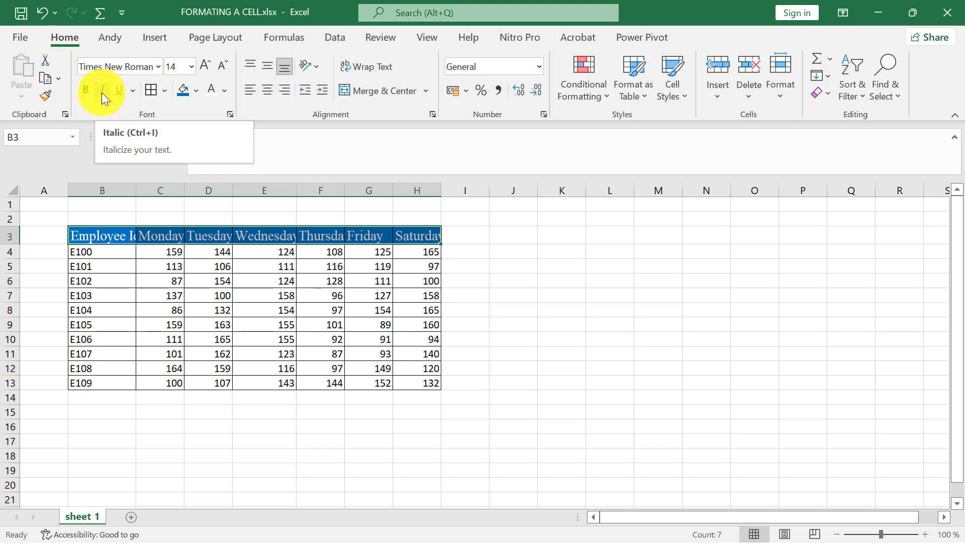
# Italicize the header row text and give it a single underline
pyautogui.click(102, 93)
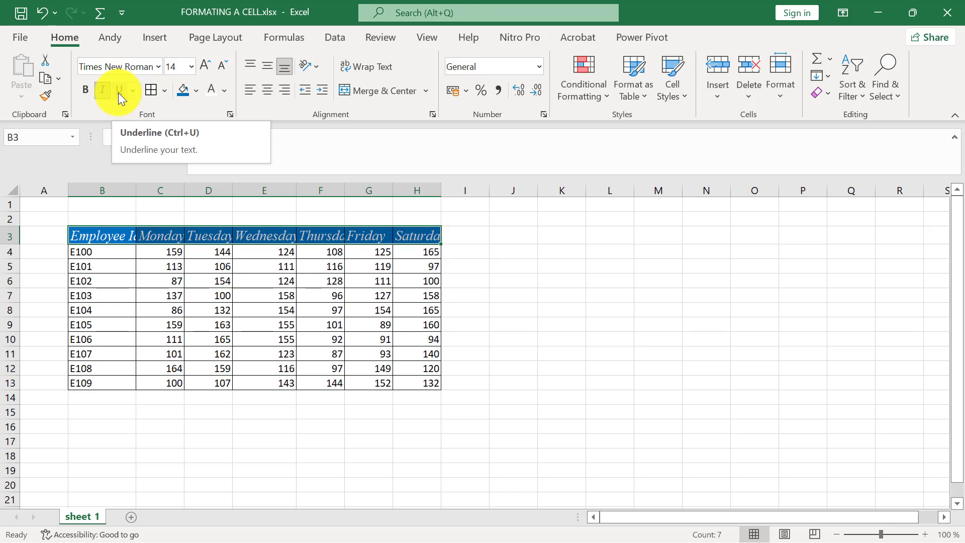
pyautogui.click(132, 90)
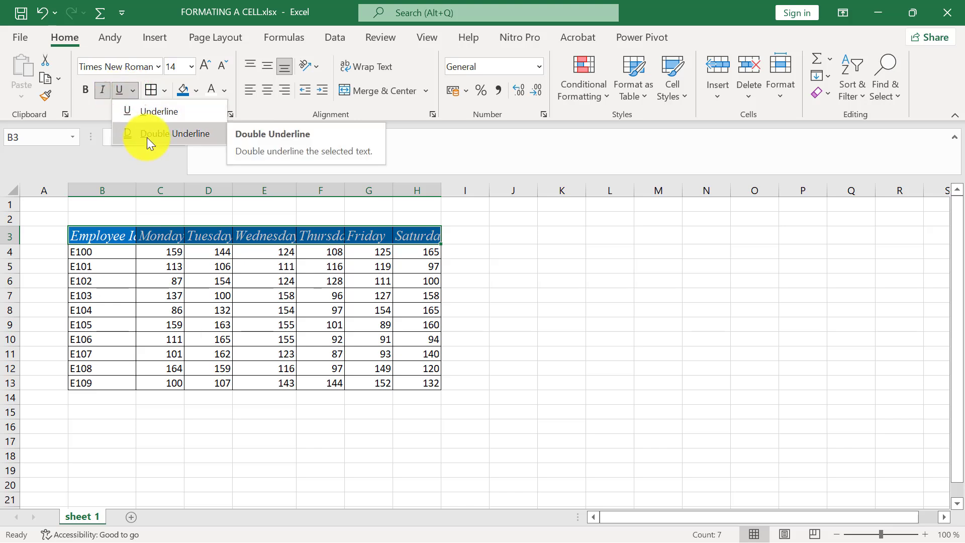
pyautogui.click(166, 110)
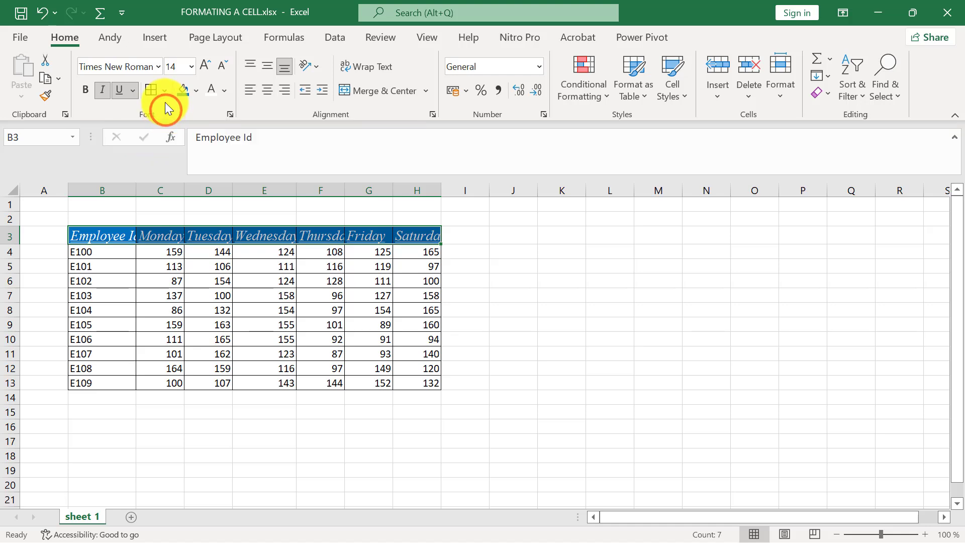
# Apply All Borders to the whole table, from Employee Id in B3 to H13
pyautogui.click(165, 91)
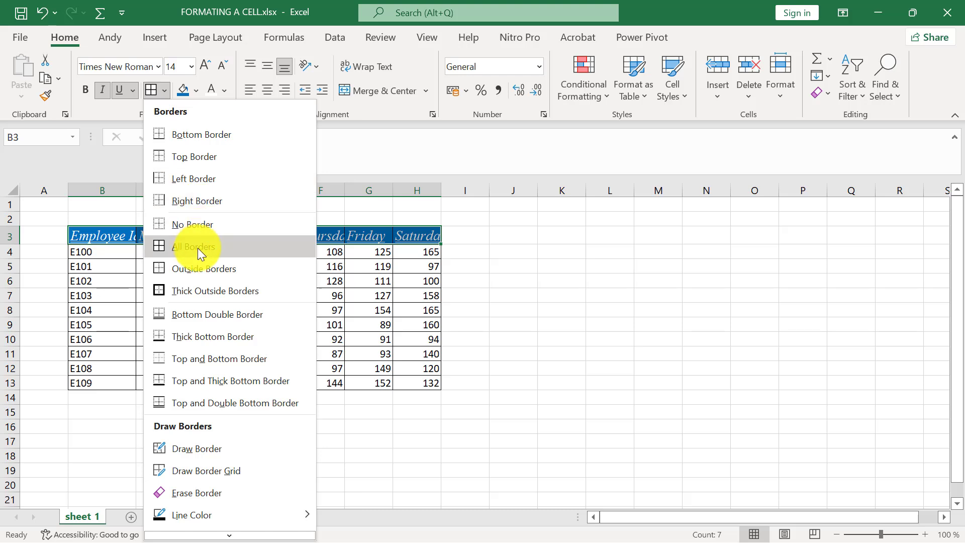
pyautogui.click(411, 264)
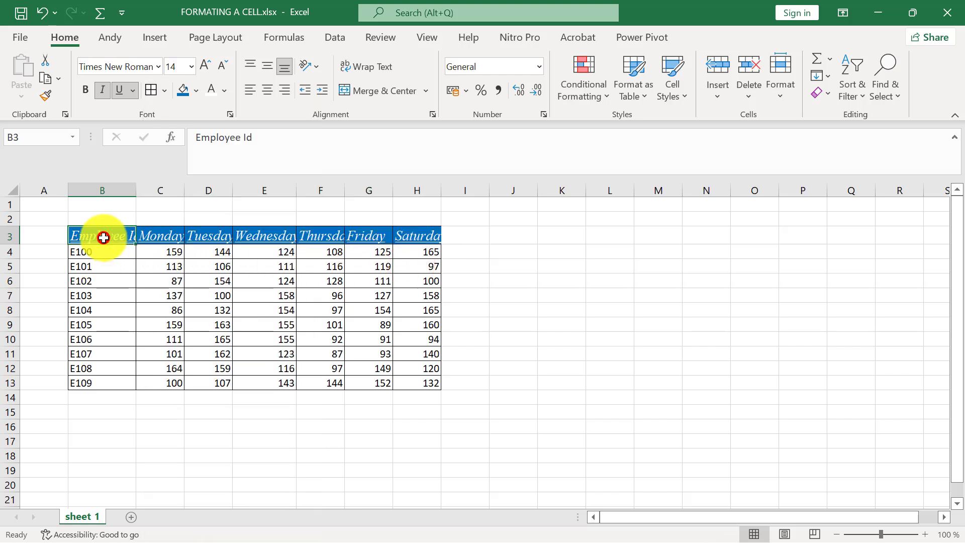
pyautogui.moveTo(103, 237); pyautogui.dragTo(430, 388)
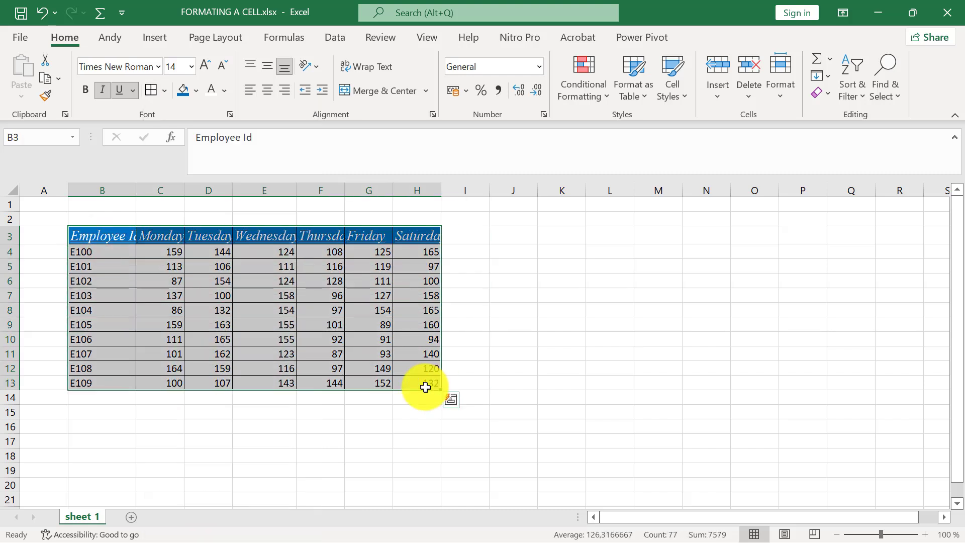
pyautogui.click(164, 89)
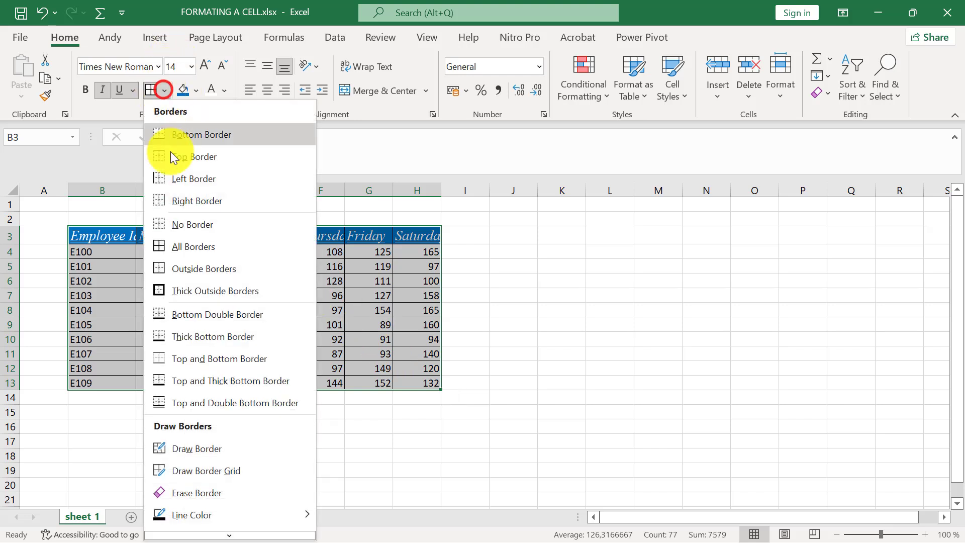
pyautogui.click(185, 249)
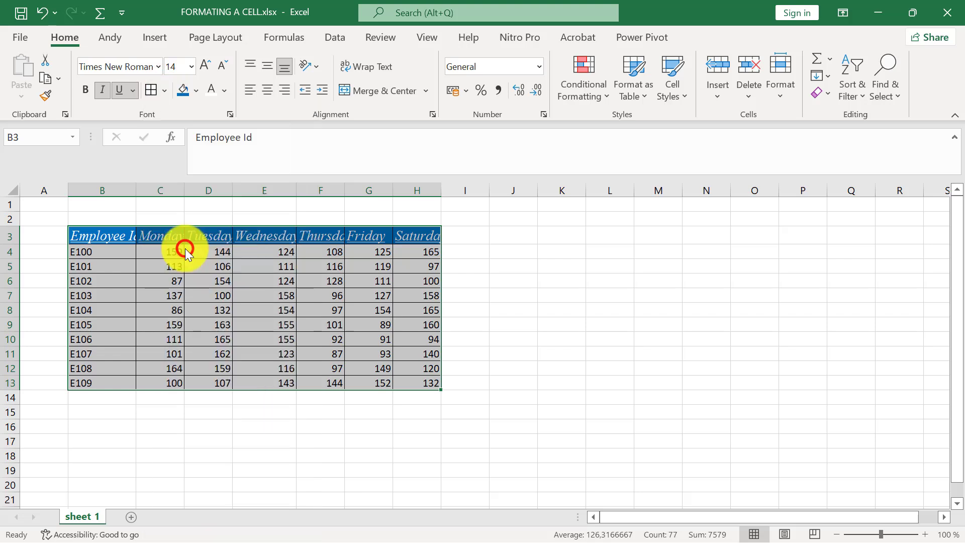
# Remove every border from the table range B3:H13 with the No Border option
pyautogui.click(165, 90)
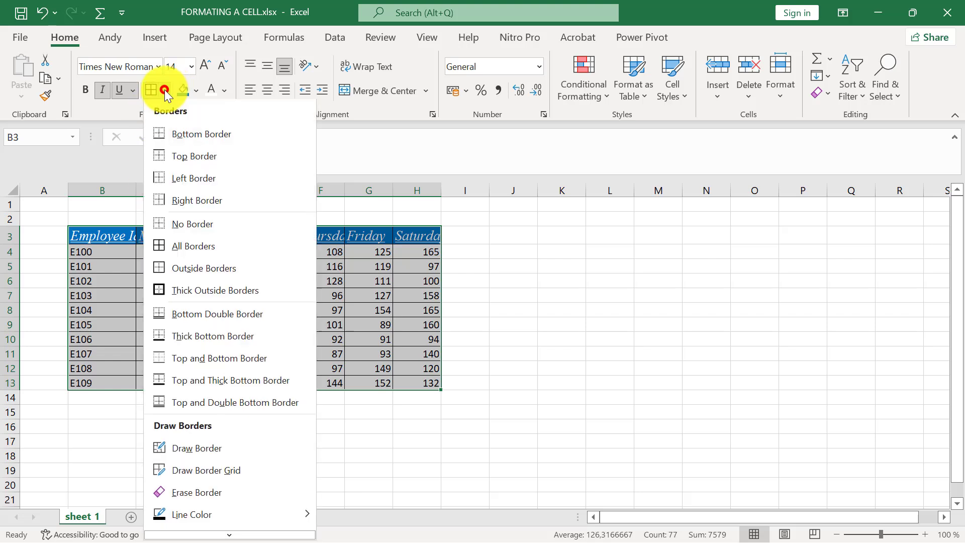
pyautogui.click(210, 228)
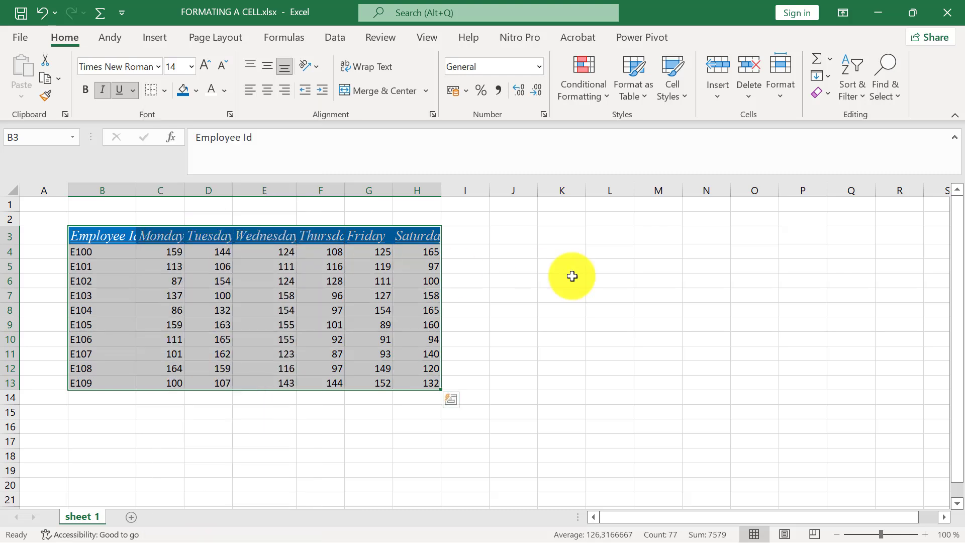
pyautogui.click(592, 275)
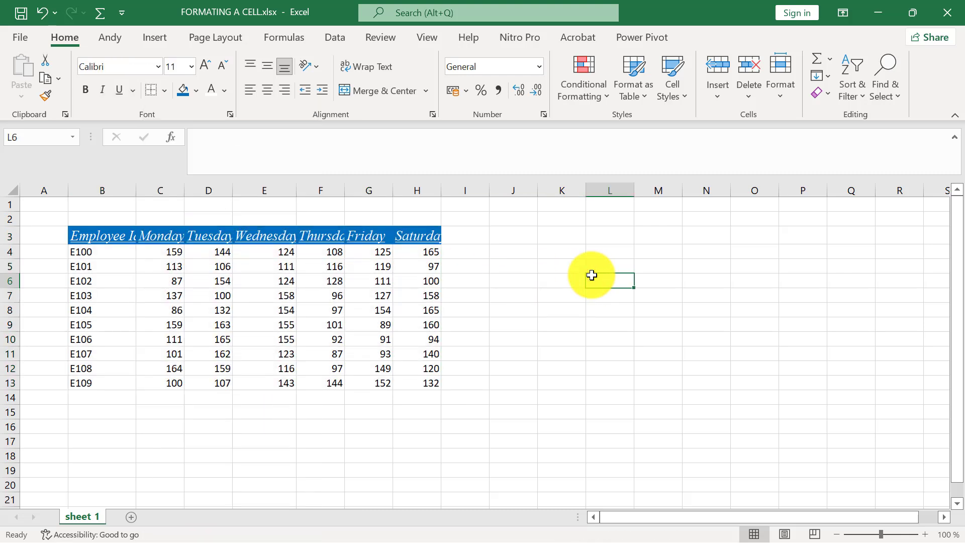
# Select the full table B3:H13 and restore its grid lines with All Borders
pyautogui.click(88, 238)
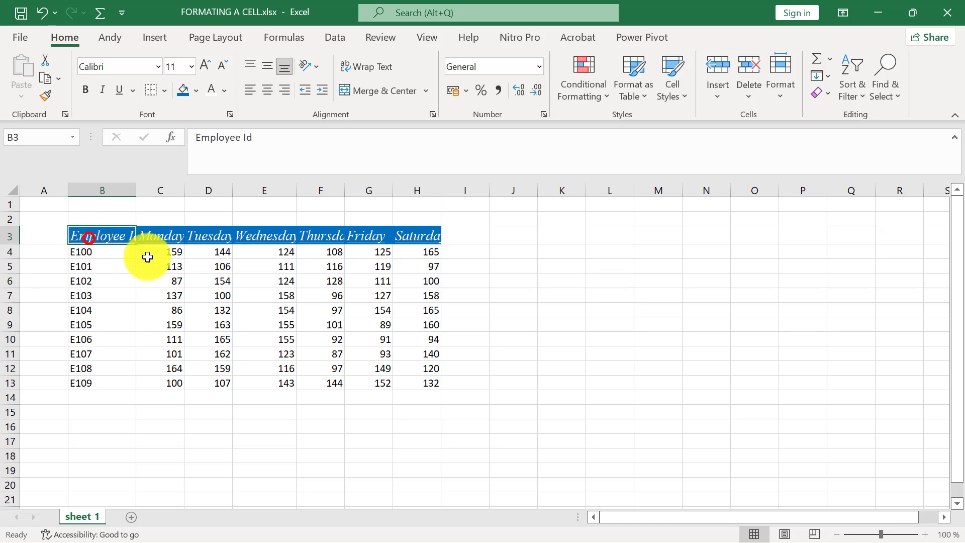
pyautogui.moveTo(147, 257); pyautogui.dragTo(425, 390)
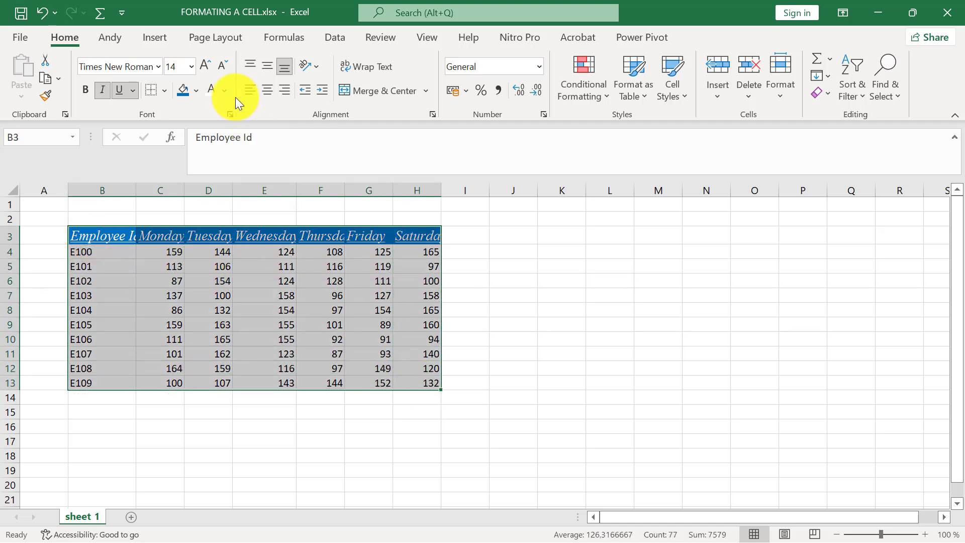
pyautogui.click(161, 93)
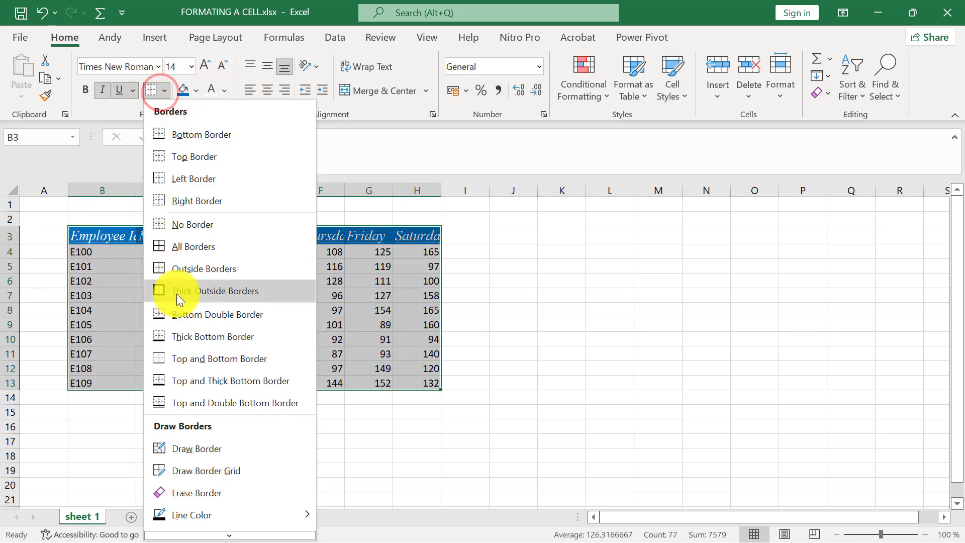
pyautogui.click(215, 245)
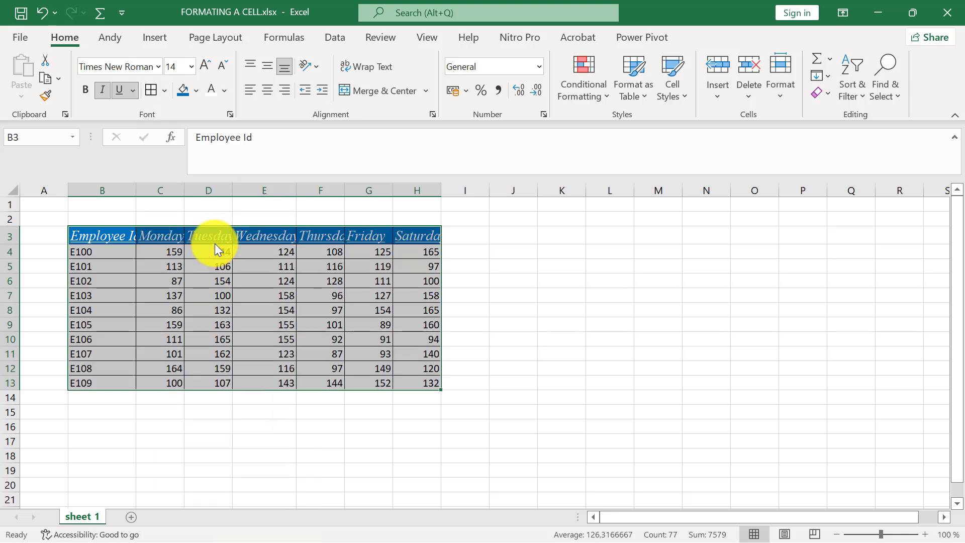
pyautogui.click(497, 278)
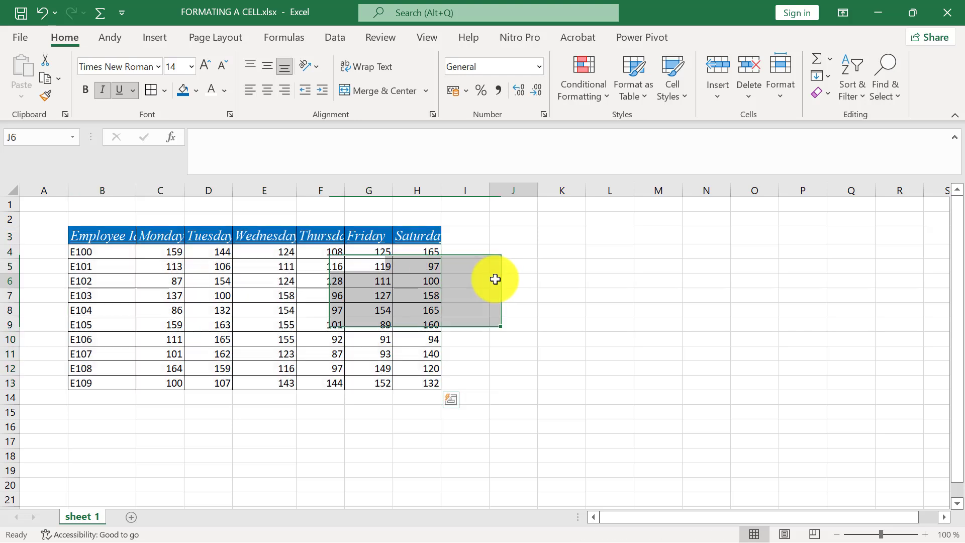
# Fill the header cells B3:H3 with the standard orange color
pyautogui.click(123, 240)
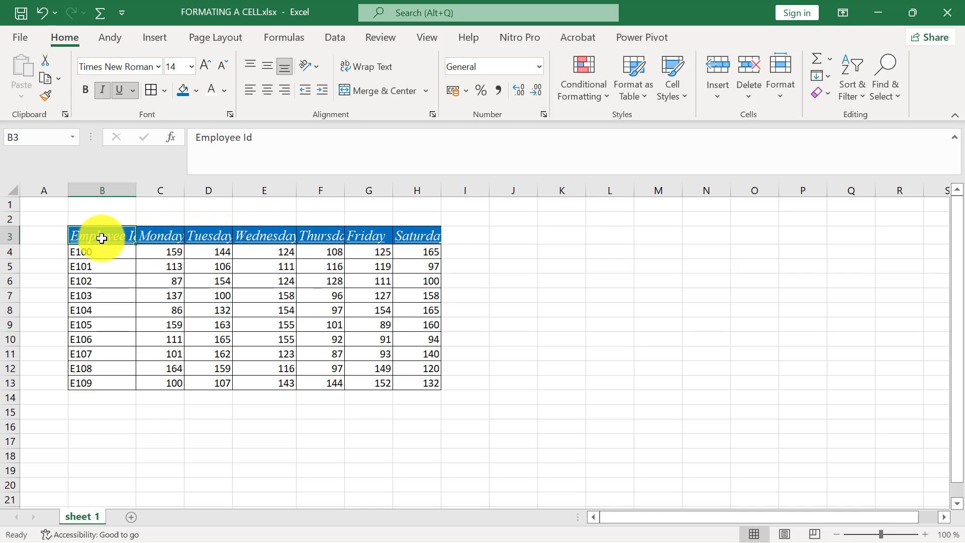
pyautogui.moveTo(100, 237); pyautogui.dragTo(423, 239)
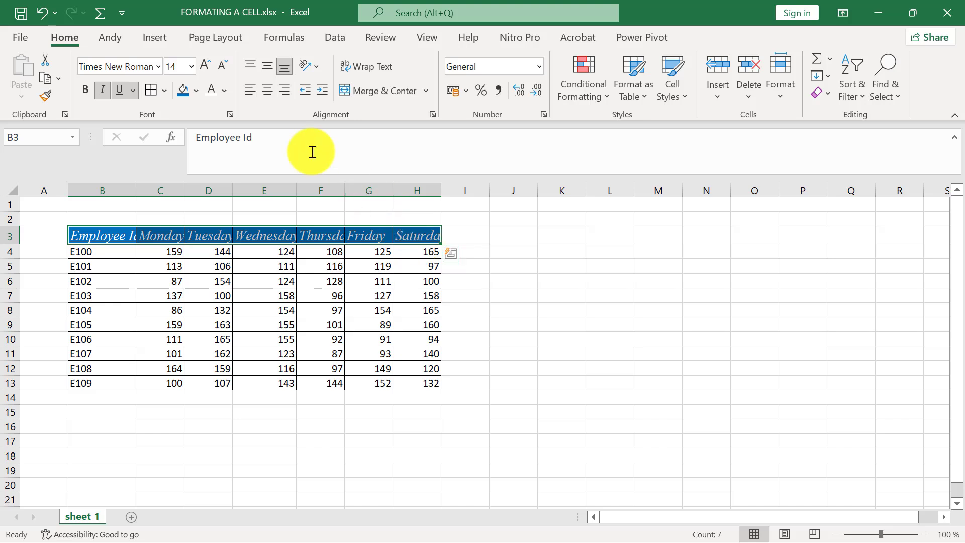
pyautogui.click(195, 88)
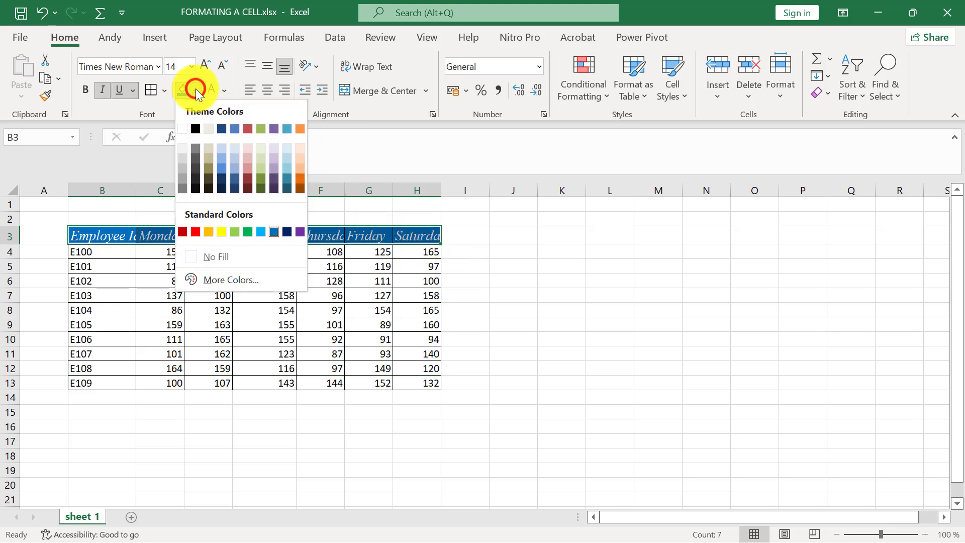
pyautogui.click(210, 232)
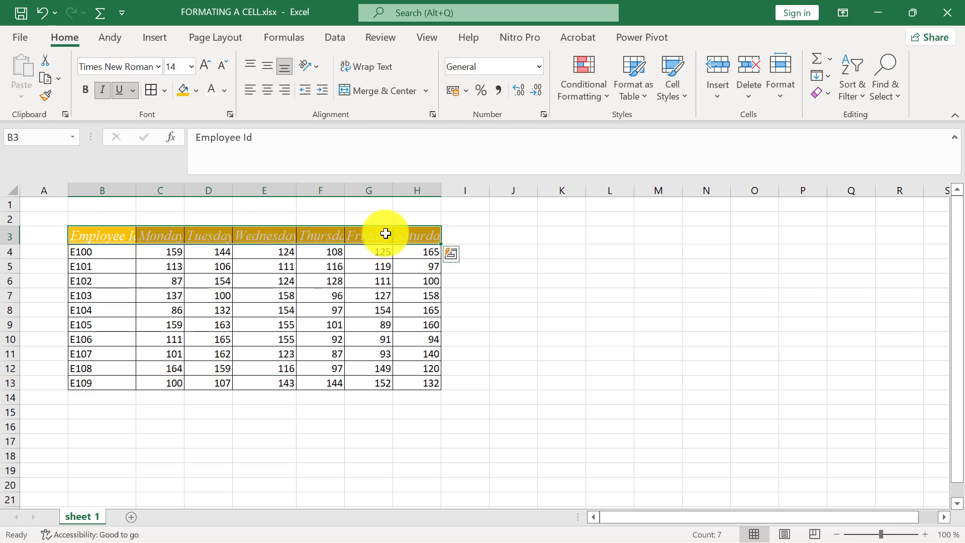
# Set the header row's font color to the standard blue and deselect the header
pyautogui.click(224, 91)
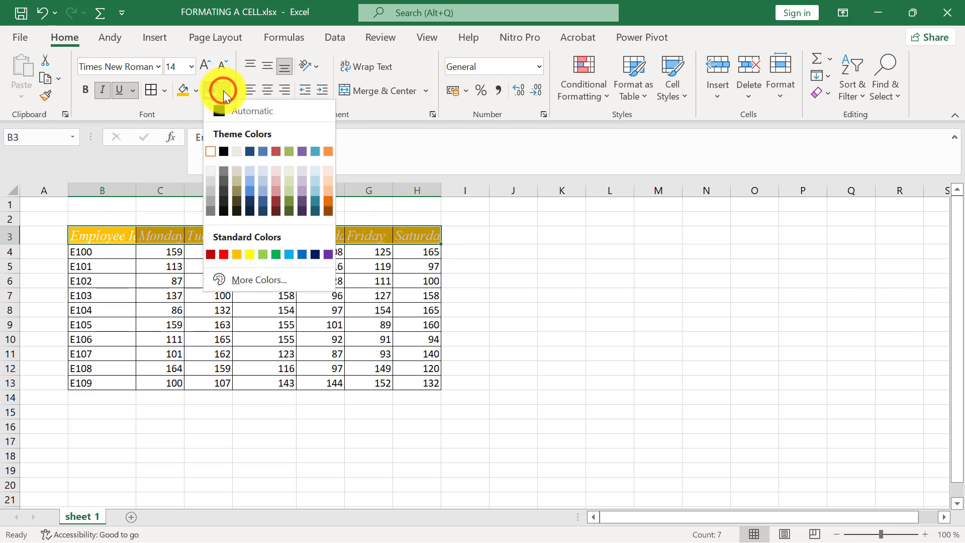
pyautogui.click(304, 255)
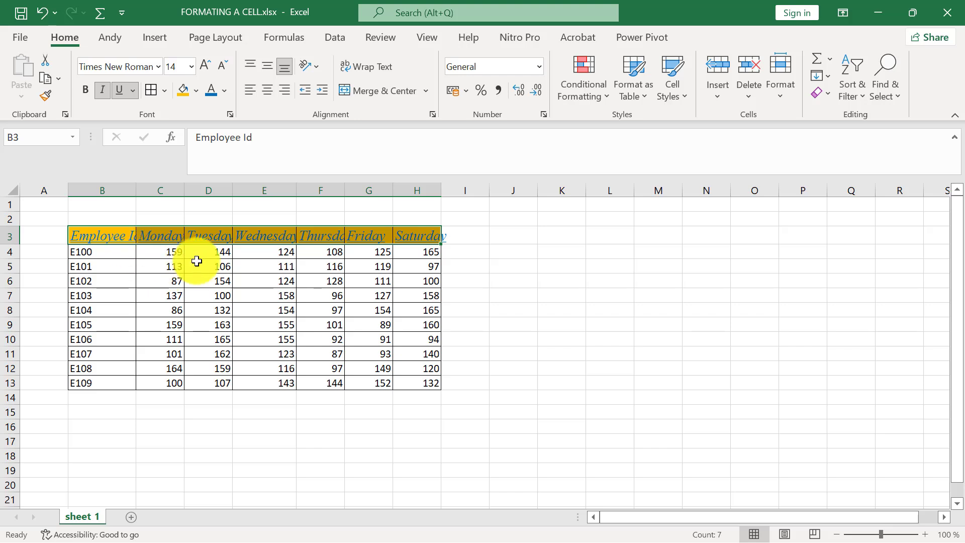
pyautogui.click(353, 261)
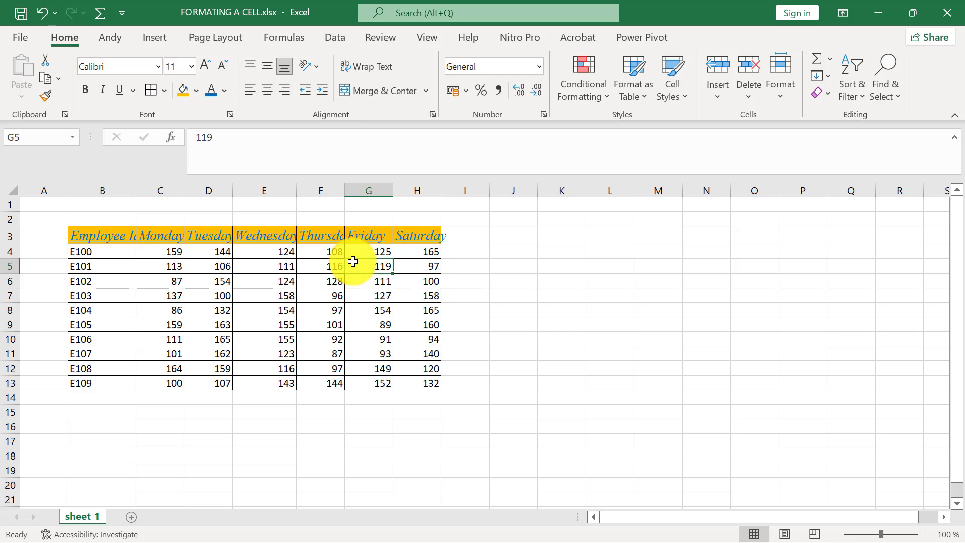